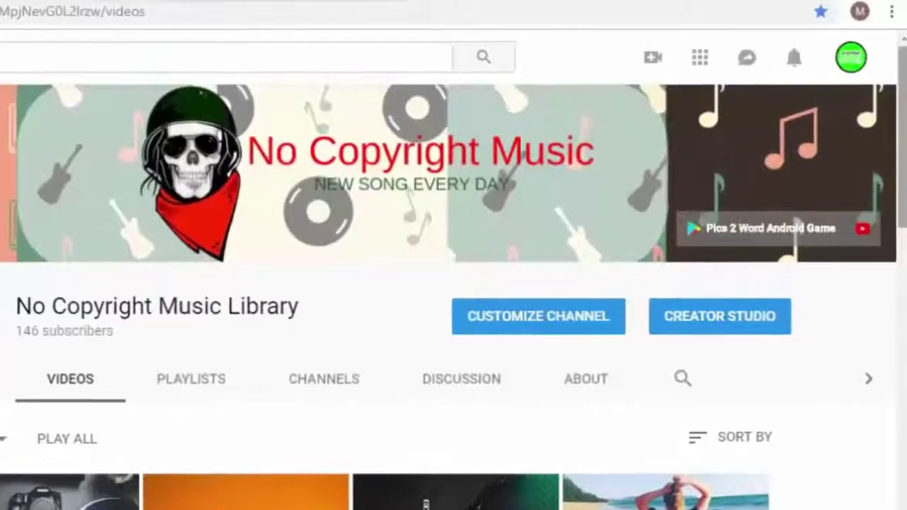
Open the channel's YouTube Studio dashboard through Creator Studio in the account menu.
left_click(852, 59)
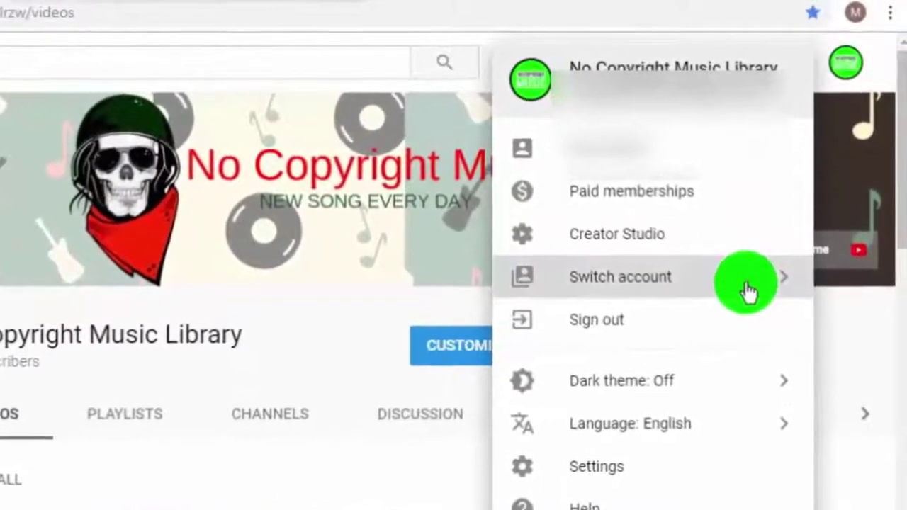
left_click(748, 294)
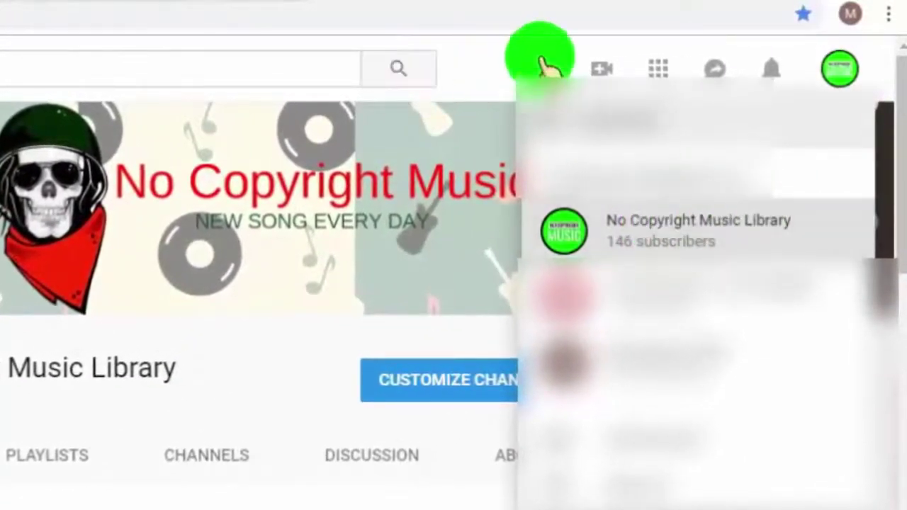
left_click(840, 69)
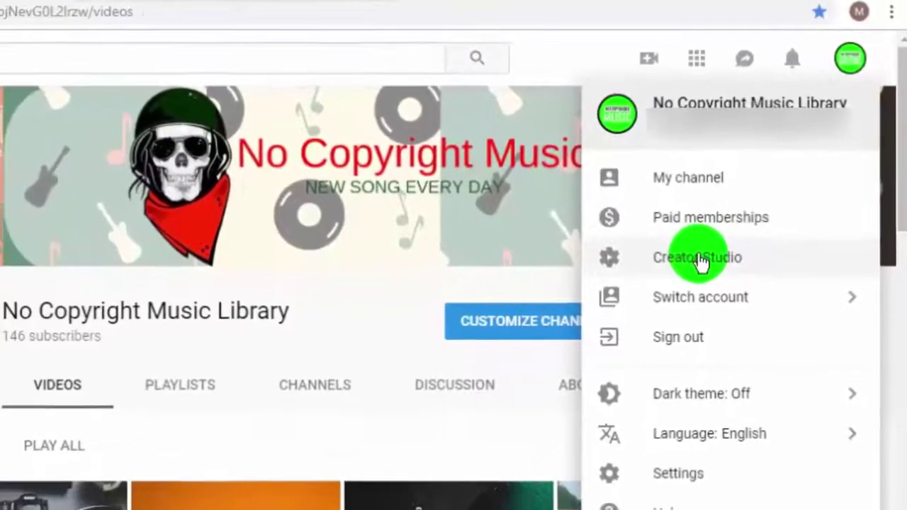
left_click(682, 273)
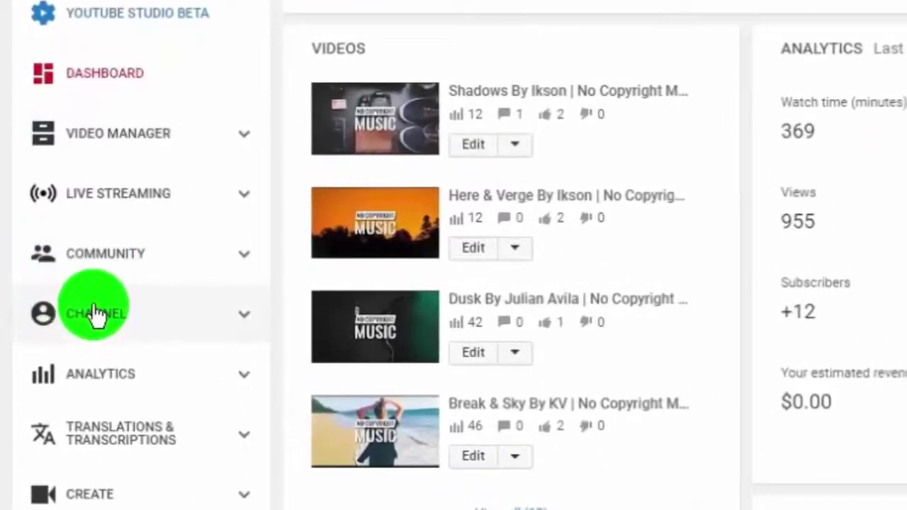
Go to Channel > Advanced settings and scroll down to the AdWords account linking section.
left_click(97, 316)
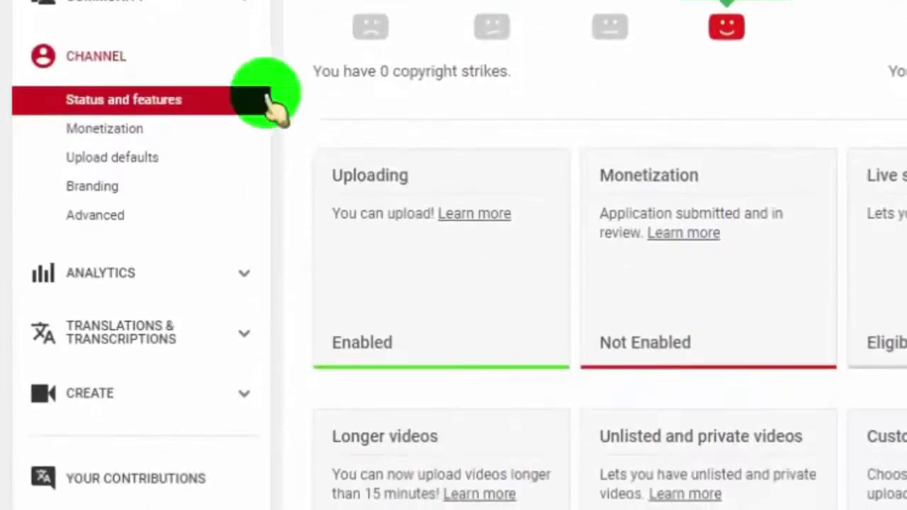
left_click(105, 222)
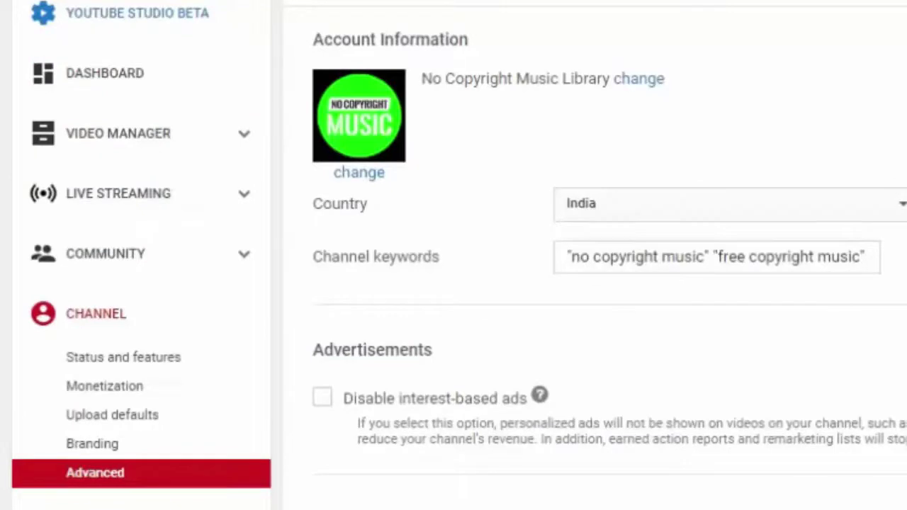
scroll(453, 255, "down", 6)
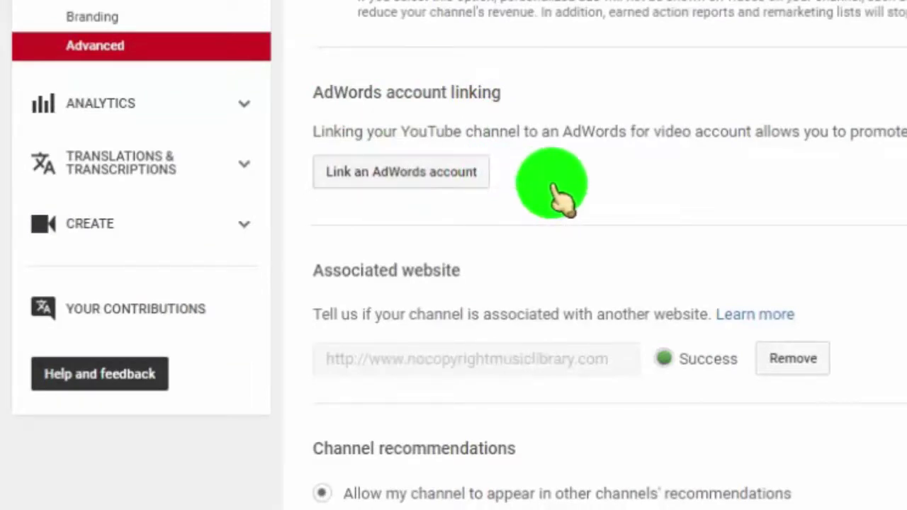
Start linking an AdWords account from the channel's Advanced settings.
left_click(416, 181)
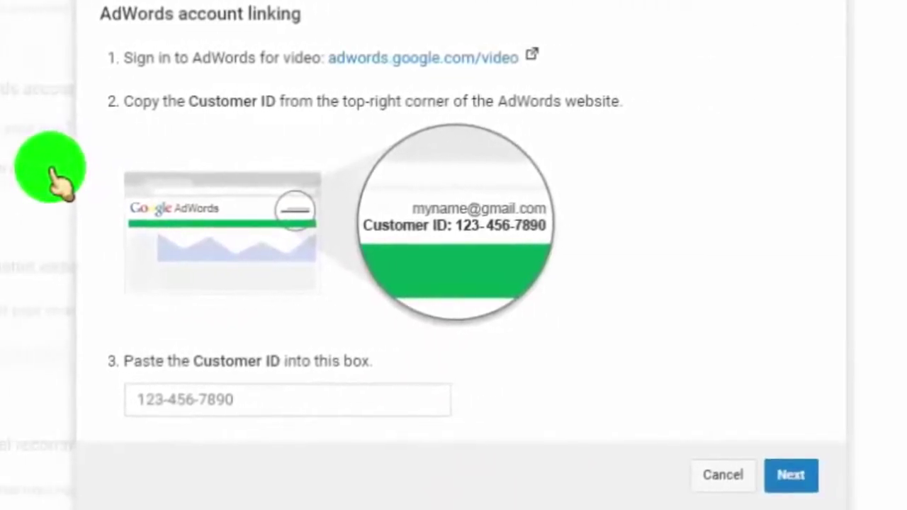
Sign in to AdWords for video and select the account's customer ID for copying.
left_click(415, 67)
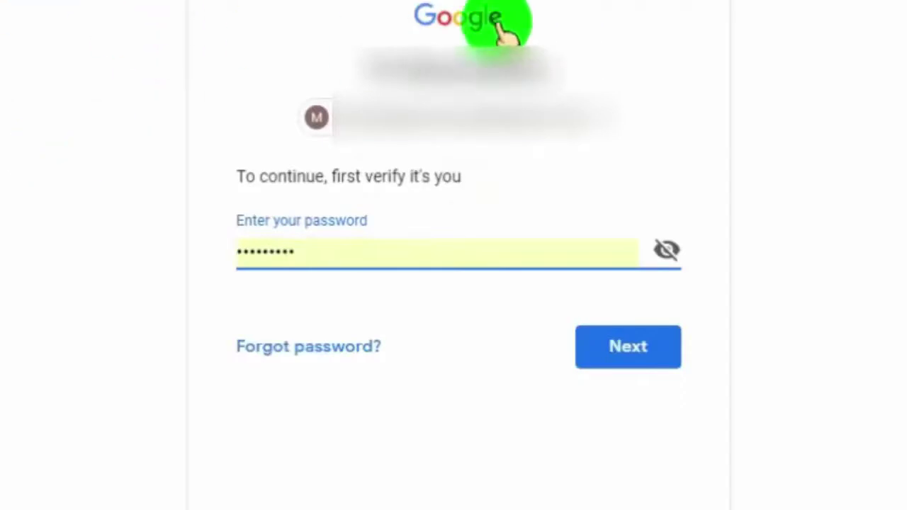
left_click(628, 351)
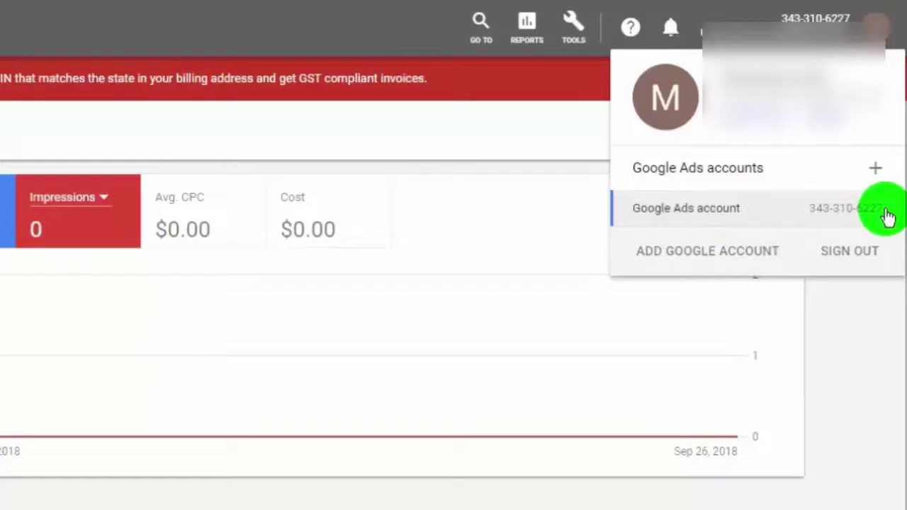
left_click_drag(888, 216, 817, 219)
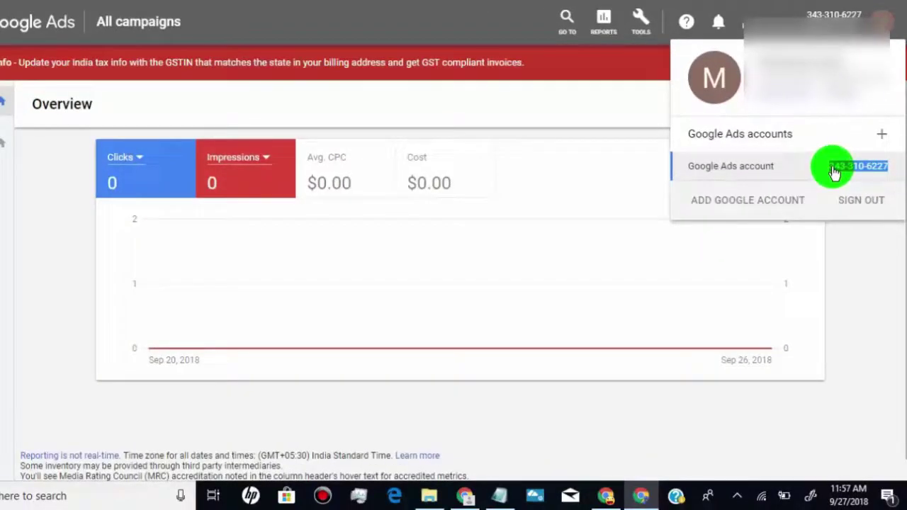
right_click(834, 173)
Paste the copied customer ID into the linking dialog and submit with all permissions granted.
left_click(782, 180)
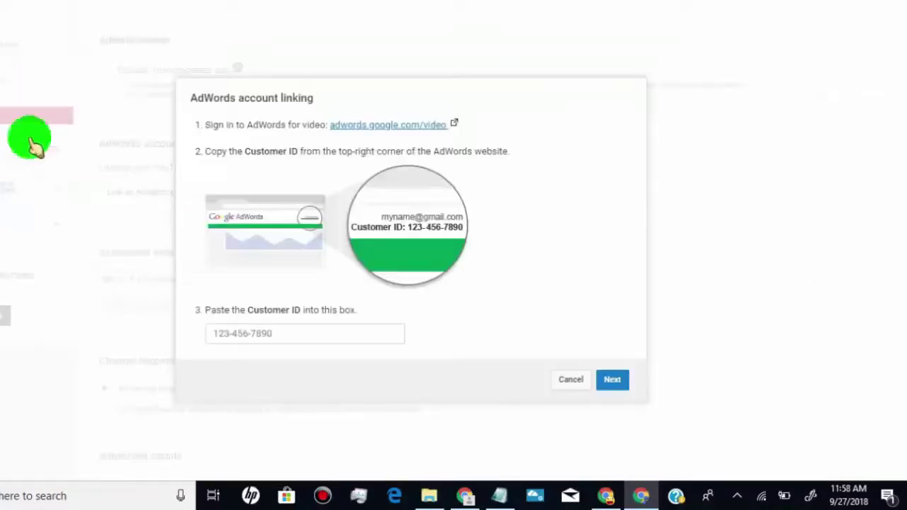
left_click(216, 333)
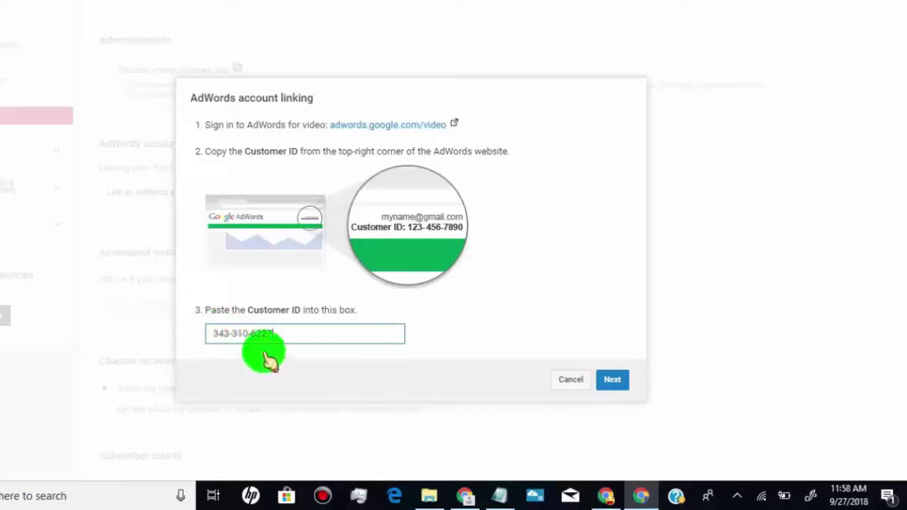
left_click(613, 382)
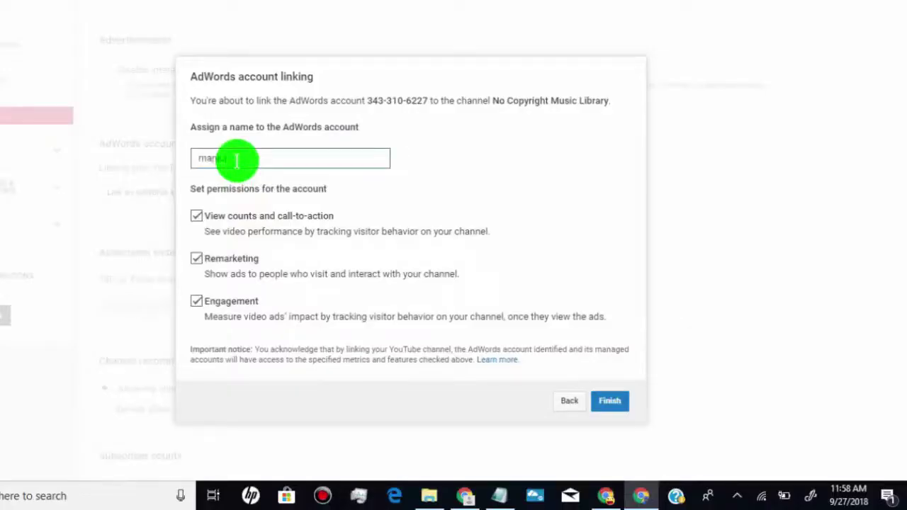
left_click(607, 401)
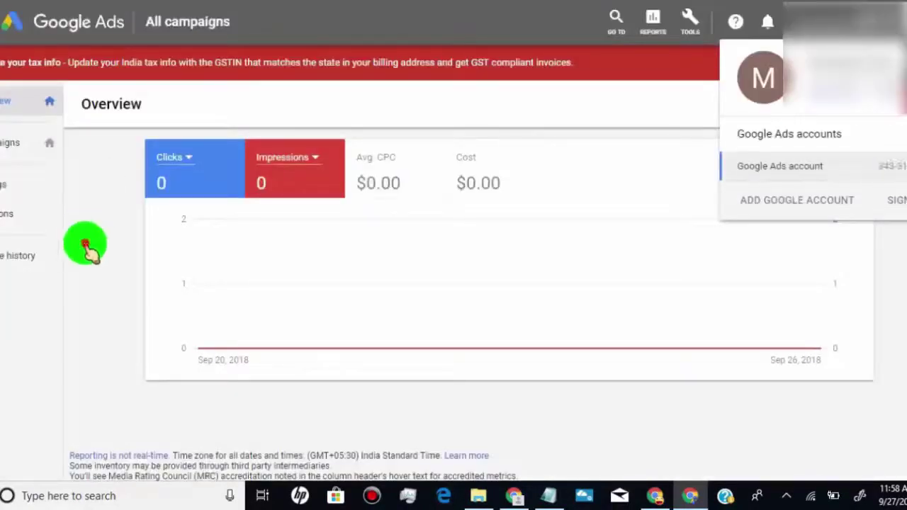
Reload Google Ads and approve the No Copyright Music Library channel's pending link request.
left_click(85, 245)
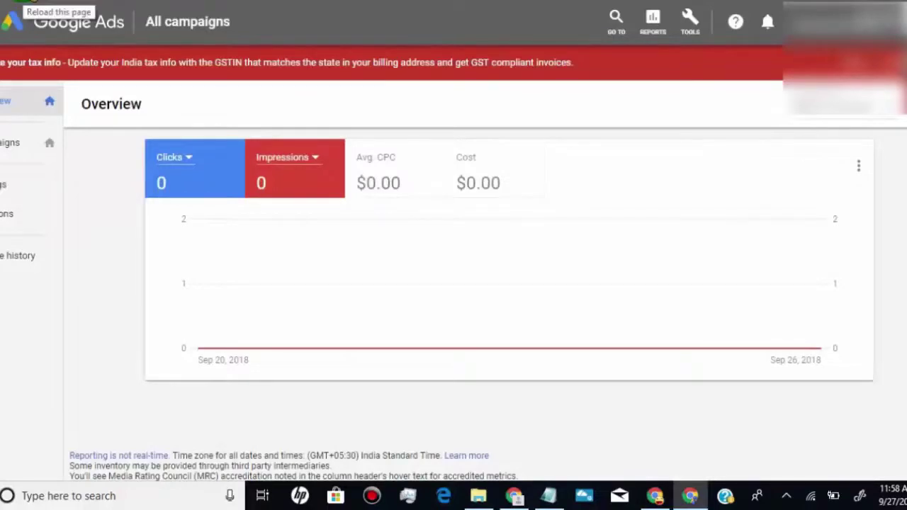
left_click(21, 1)
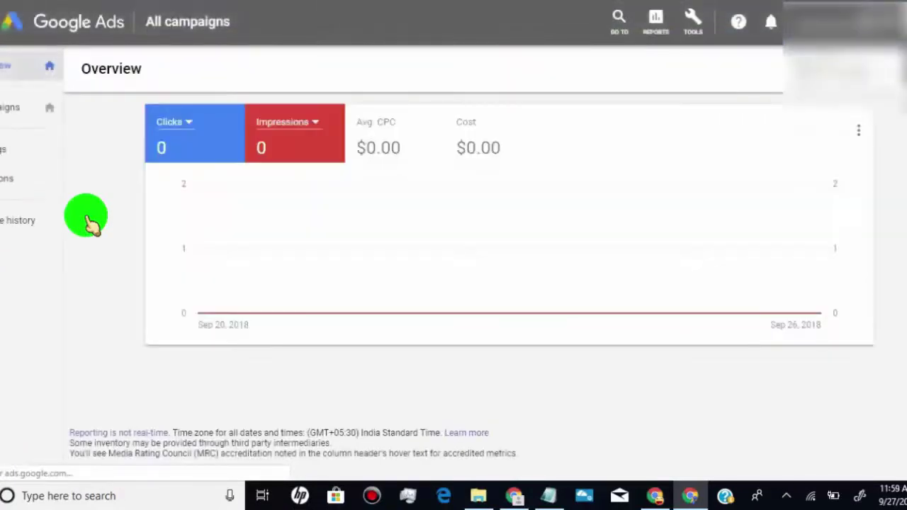
left_click(770, 22)
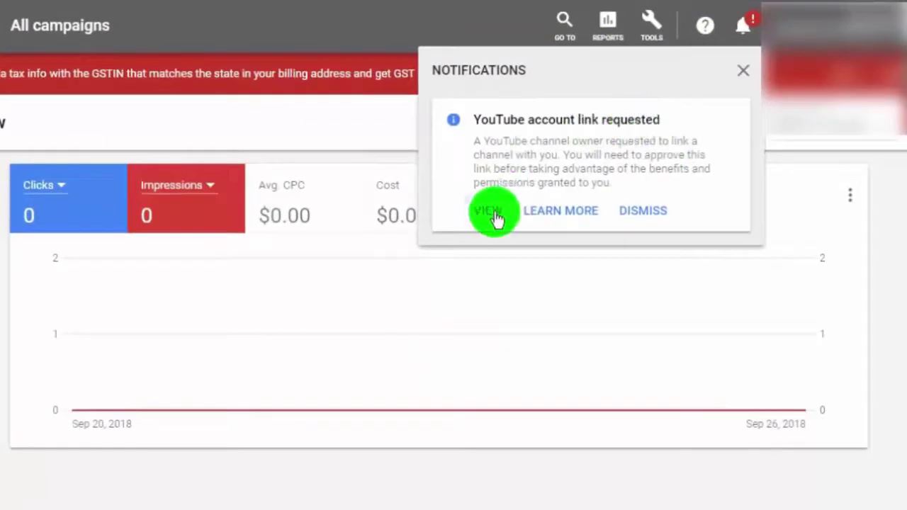
left_click(537, 185)
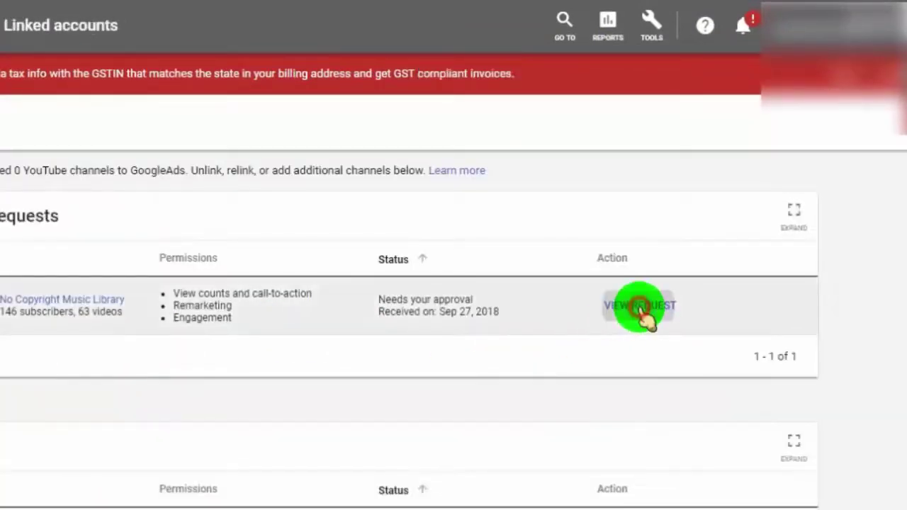
left_click(640, 305)
left_click(559, 397)
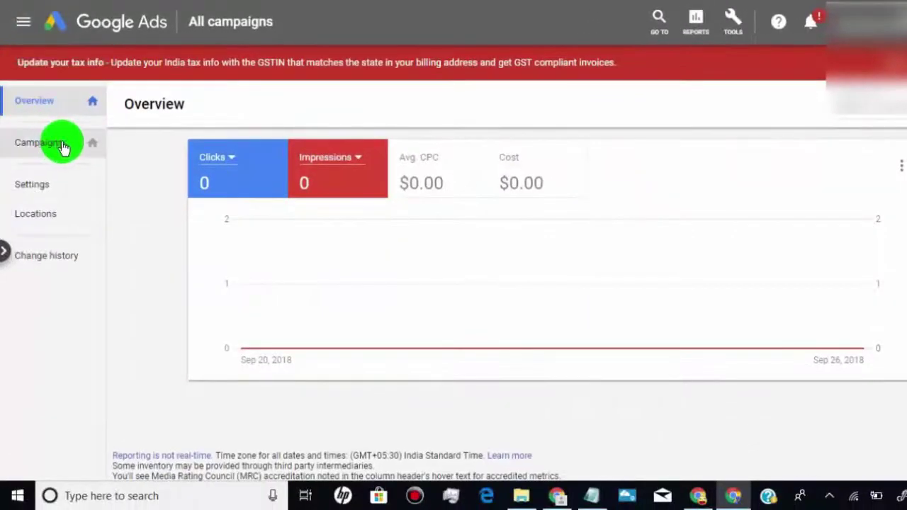
Start a new Video campaign without a goal from the campaigns list.
left_click(71, 146)
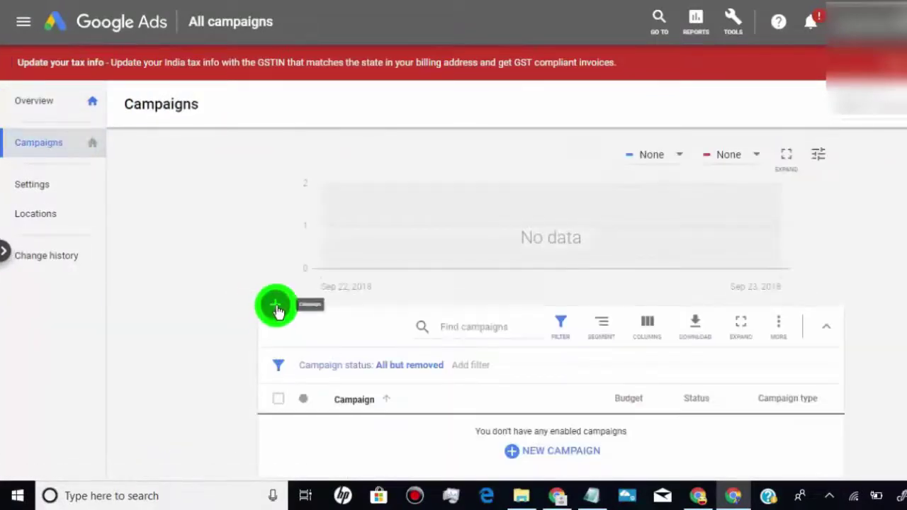
left_click(277, 309)
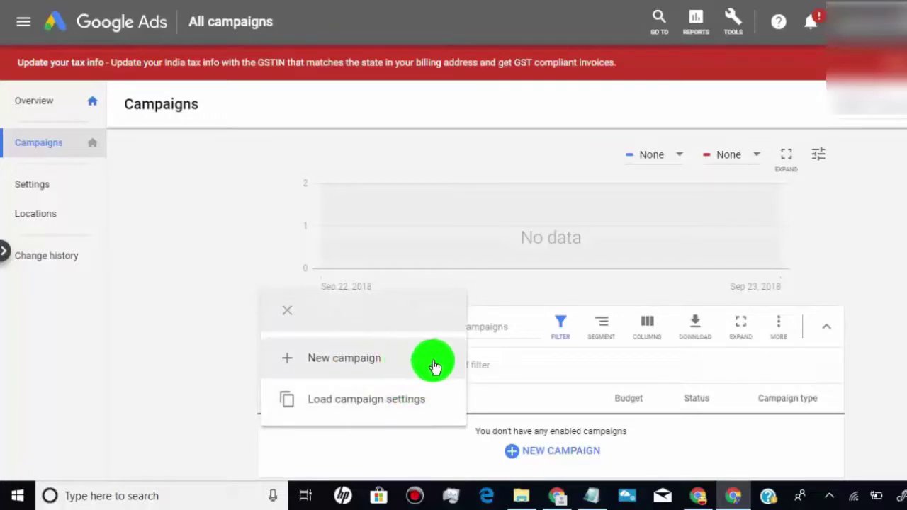
left_click(371, 360)
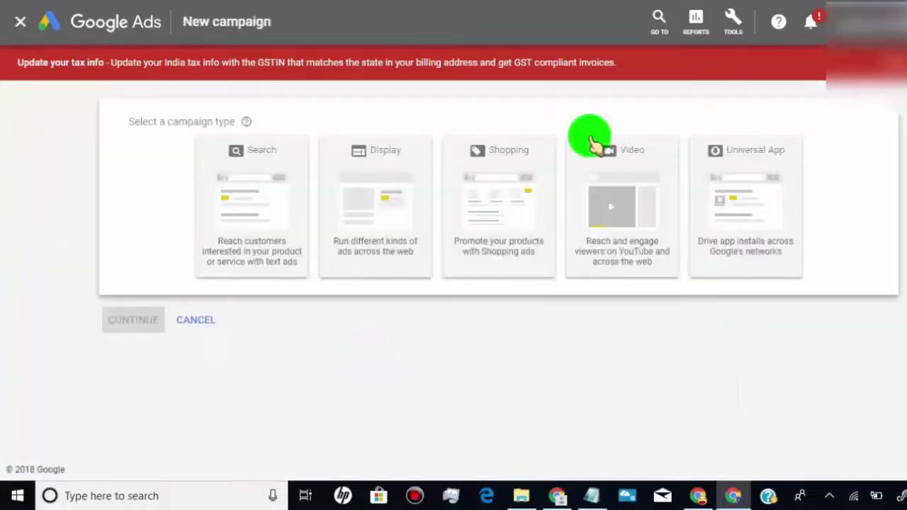
left_click(589, 139)
left_click(212, 388)
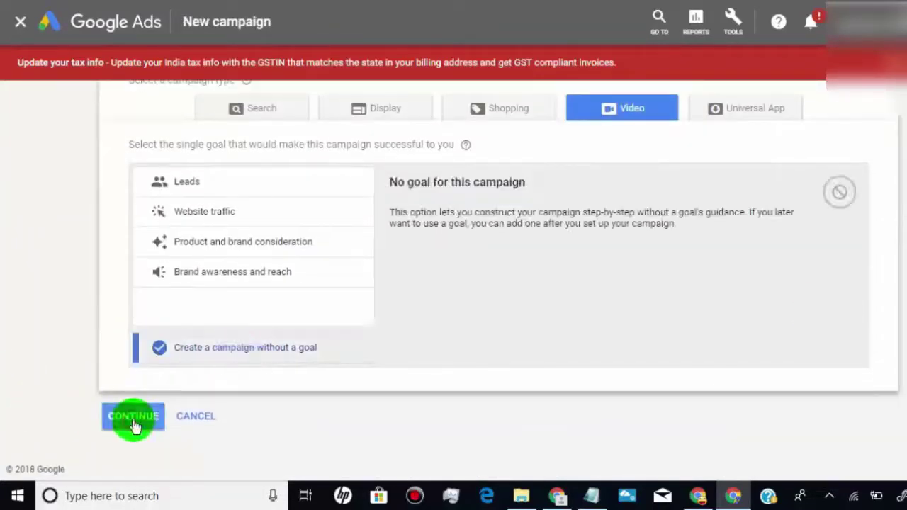
left_click(129, 416)
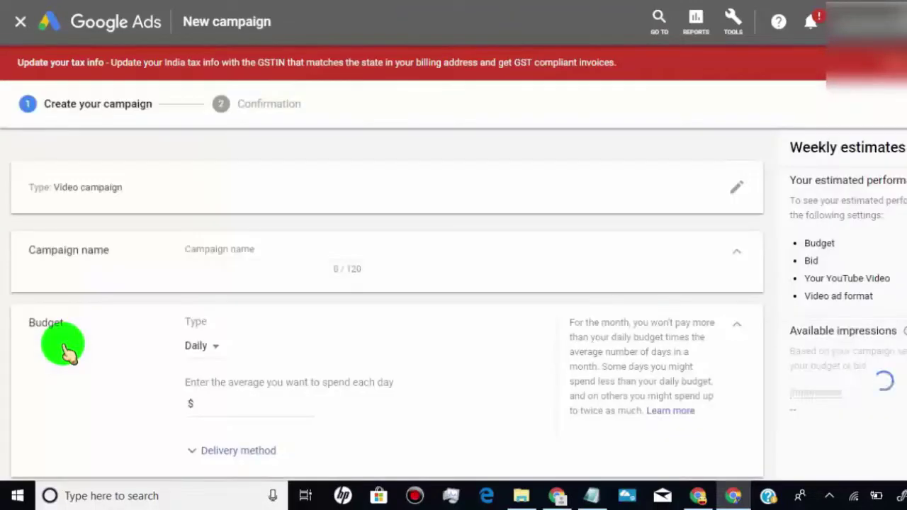
Name the campaign mbb and set its daily budget to 100.
left_click(211, 248)
type("mbb")
scroll(191, 212, "down", 3)
left_click(239, 201)
type("100")
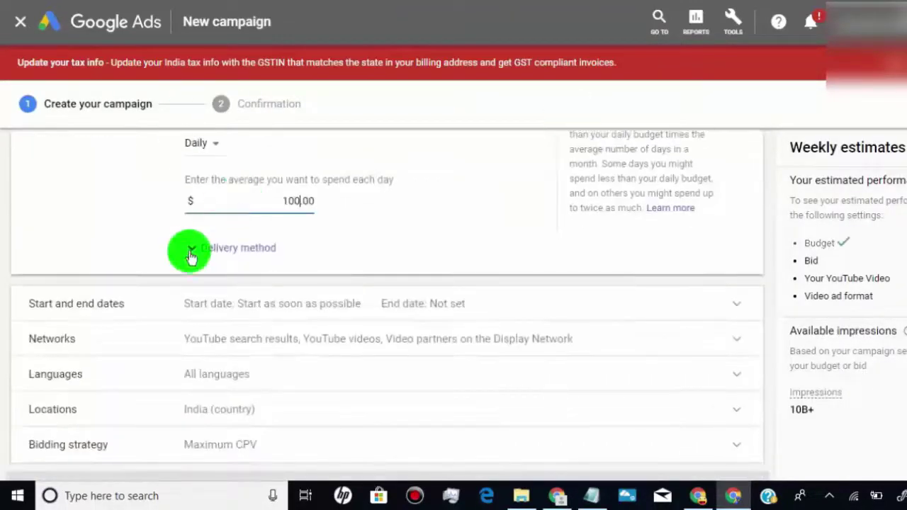
left_click(860, 233)
scroll(861, 233, "down", 3)
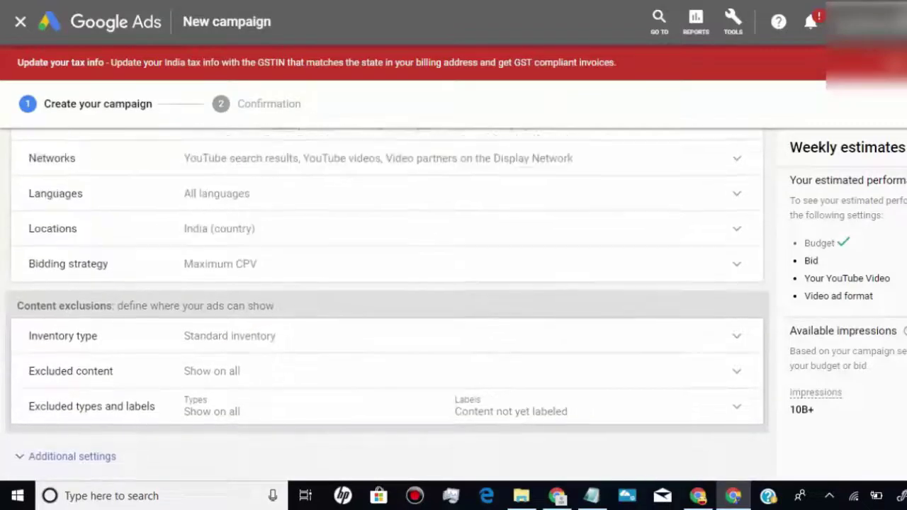
scroll(454, 283, "down", 5)
Name the ad group mbb with a Maximum CPV bid of 0.25.
left_click(203, 210)
type("mbb")
left_click(258, 318)
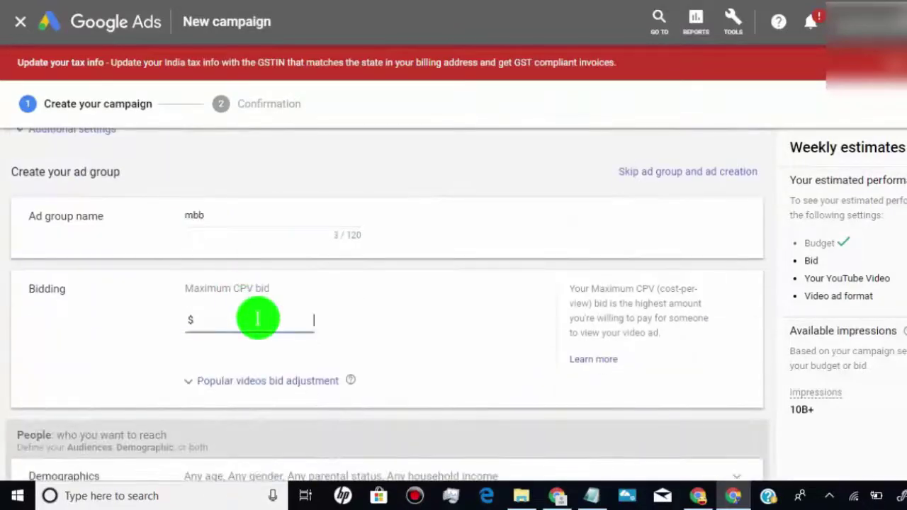
type("0.25")
scroll(258, 319, "down", 10)
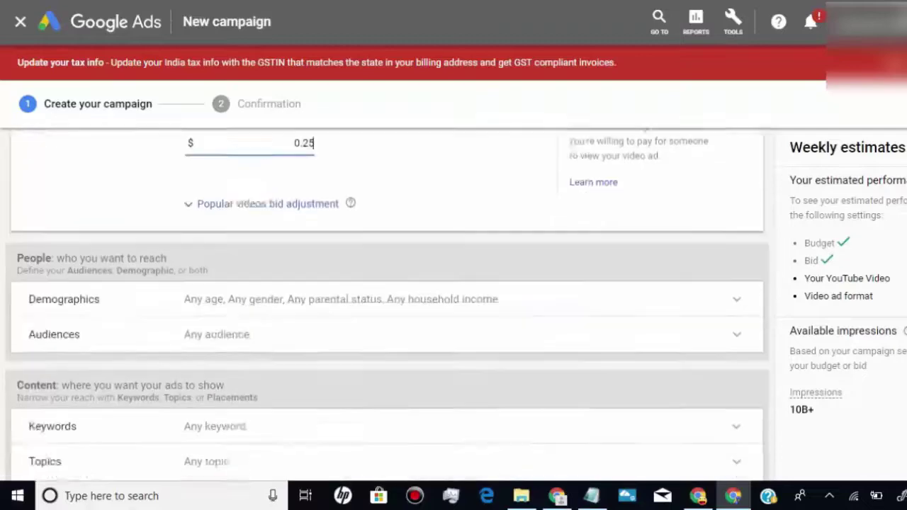
Paste the video's URL, pick Wake Up & Palm Trees, and make it a video discovery ad.
left_click(844, 267)
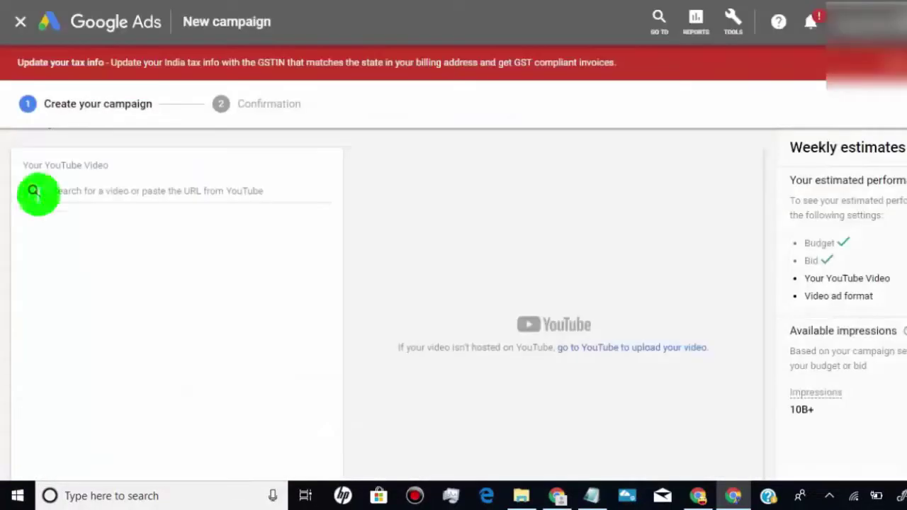
left_click(33, 192)
key("ctrl+v")
left_click(107, 226)
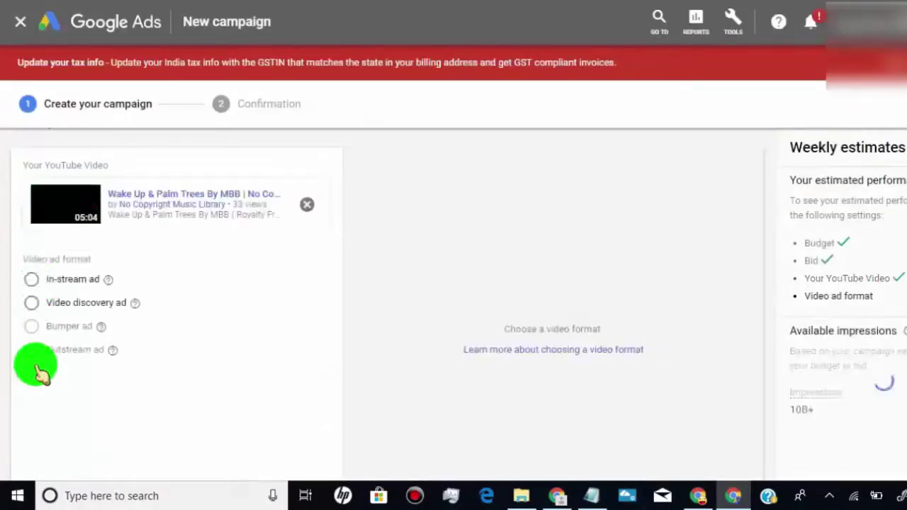
left_click(32, 303)
Set headline 'Wake Up & Palm Trees By MBB', first description 'No Copyright Music', and a second description.
scroll(31, 303, "down", 2)
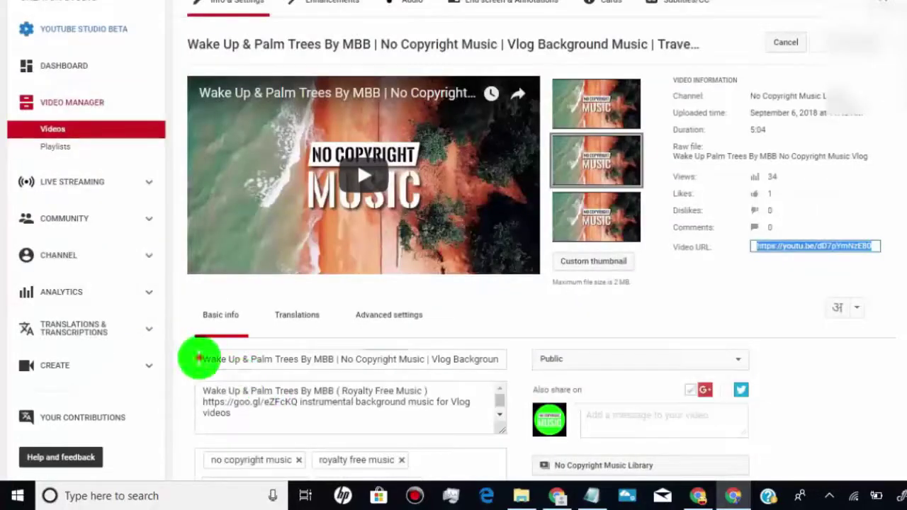
left_click_drag(204, 359, 324, 360)
key("ctrl+c")
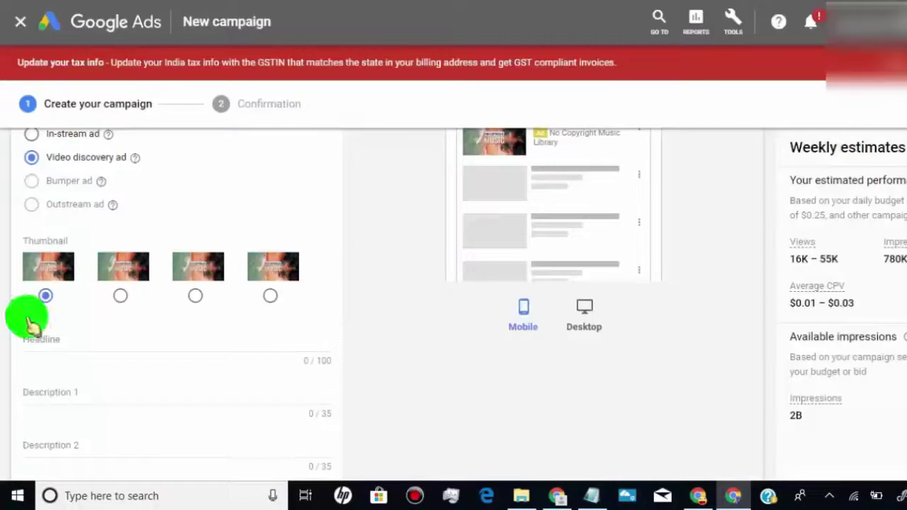
left_click(46, 339)
key("ctrl+v")
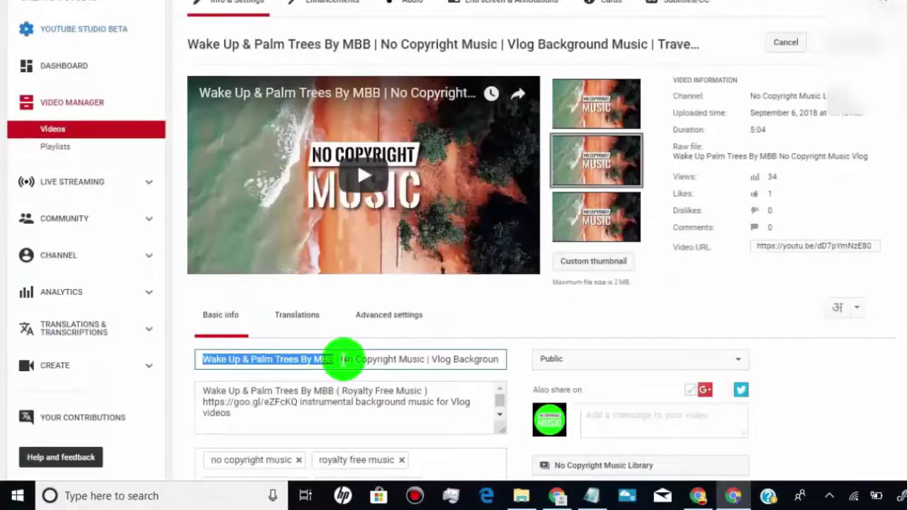
left_click_drag(345, 361, 415, 359)
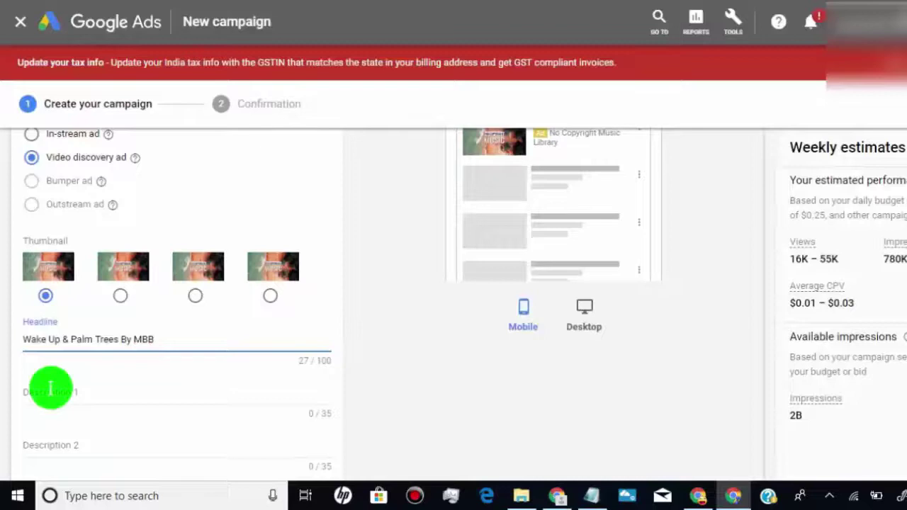
left_click(50, 388)
key("ctrl+v")
left_click(44, 445)
type("fre")
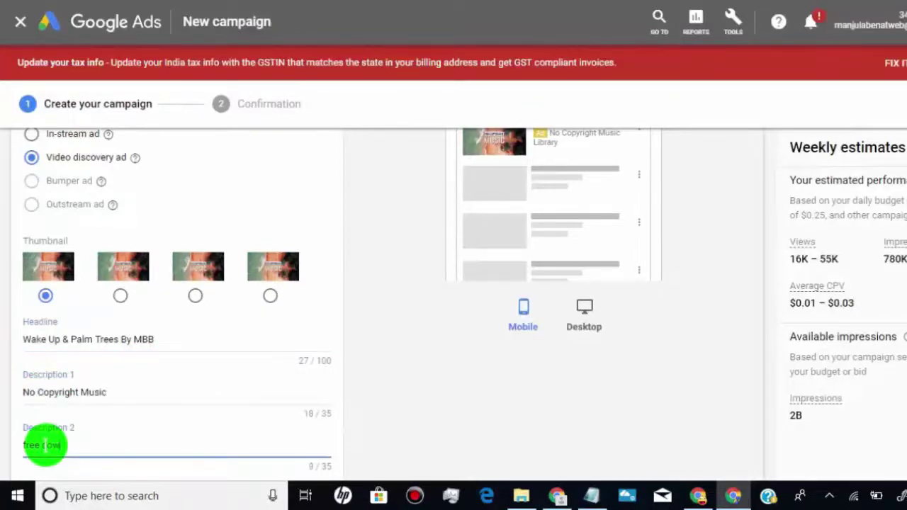
Name the ad mbb and save it to continue to confirmation.
scroll(29, 397, "down", 3)
left_click(22, 314)
type("mbb")
left_click(85, 394)
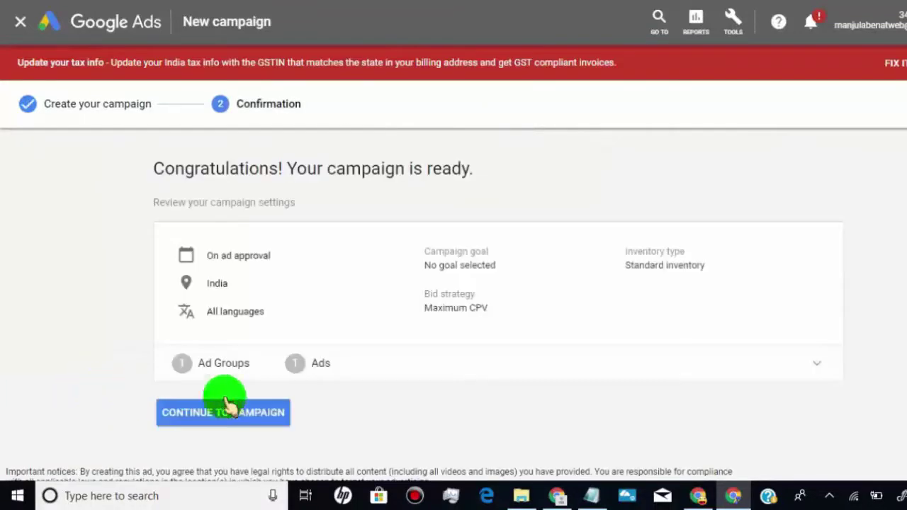
Open the new mbb campaign and view its Videos page listing Wake Up & Palm Trees.
left_click(242, 415)
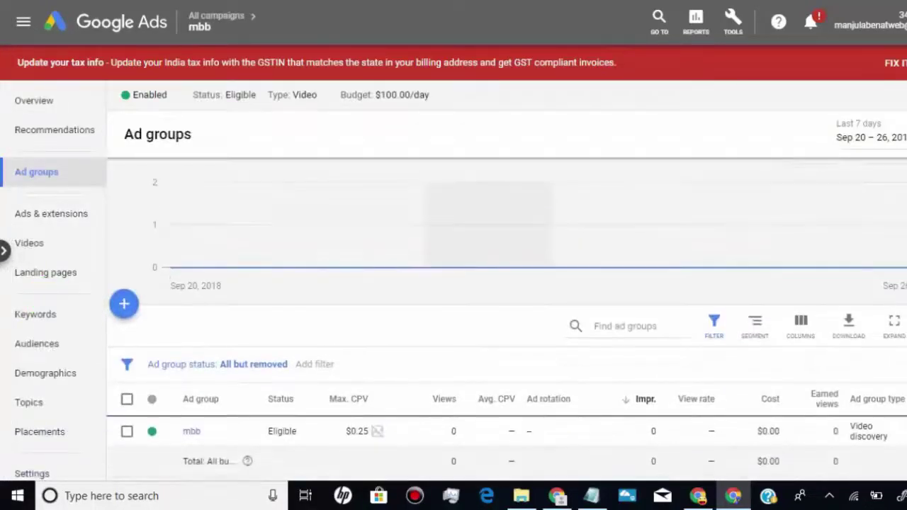
scroll(507, 322, "down", 2)
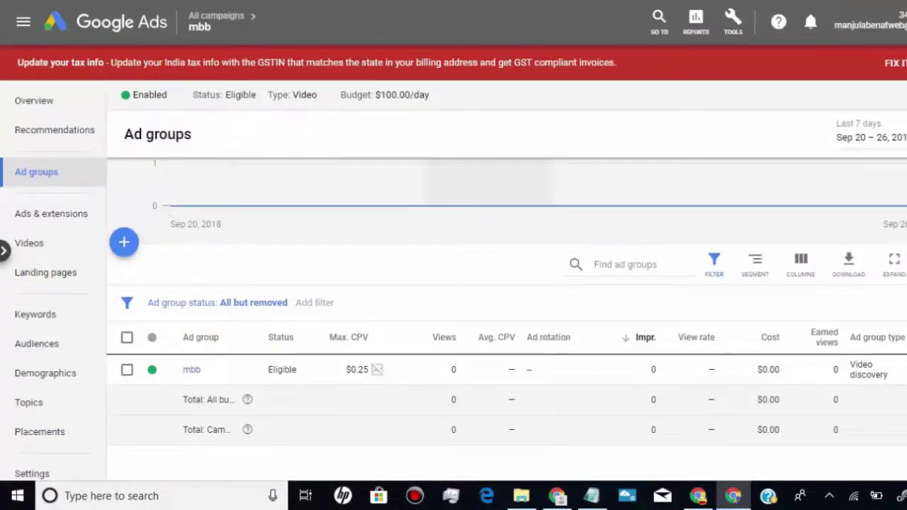
left_click(49, 245)
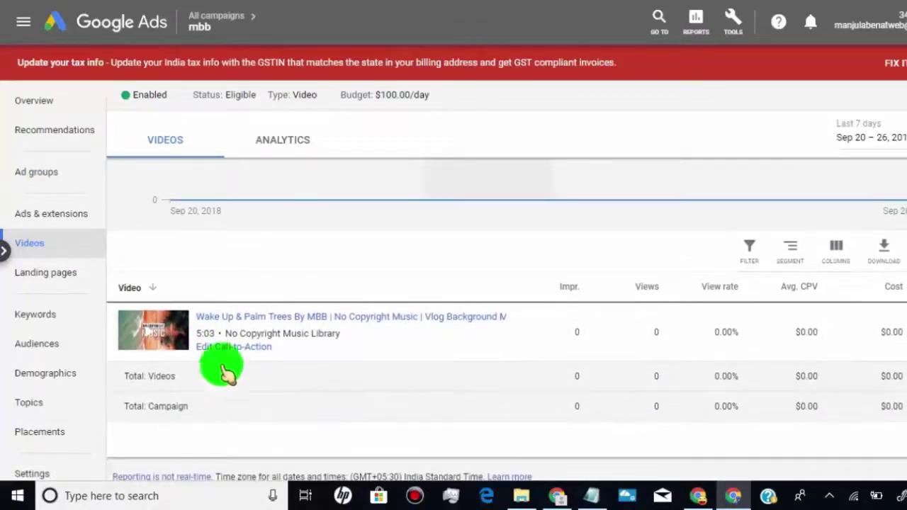
Open the video's Edit Call-to-Action overlay form, closing and reopening it once.
left_click(233, 348)
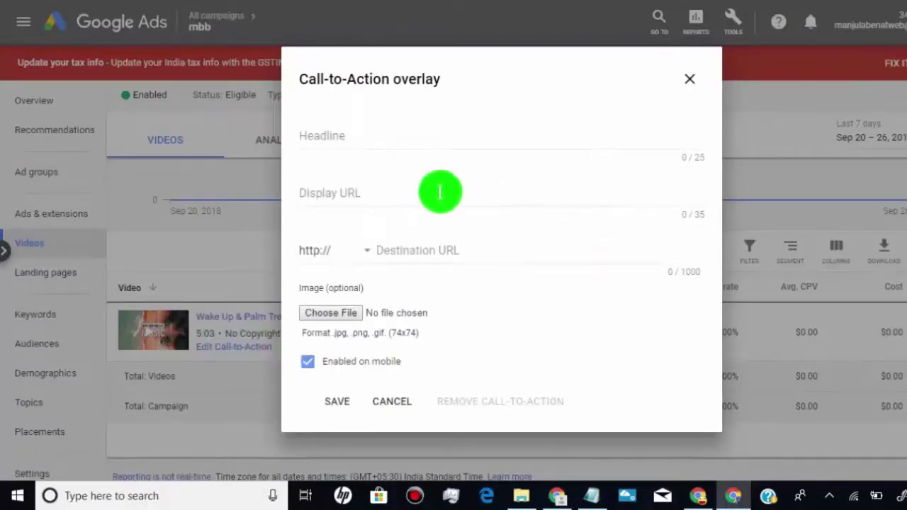
left_click(690, 78)
left_click(233, 348)
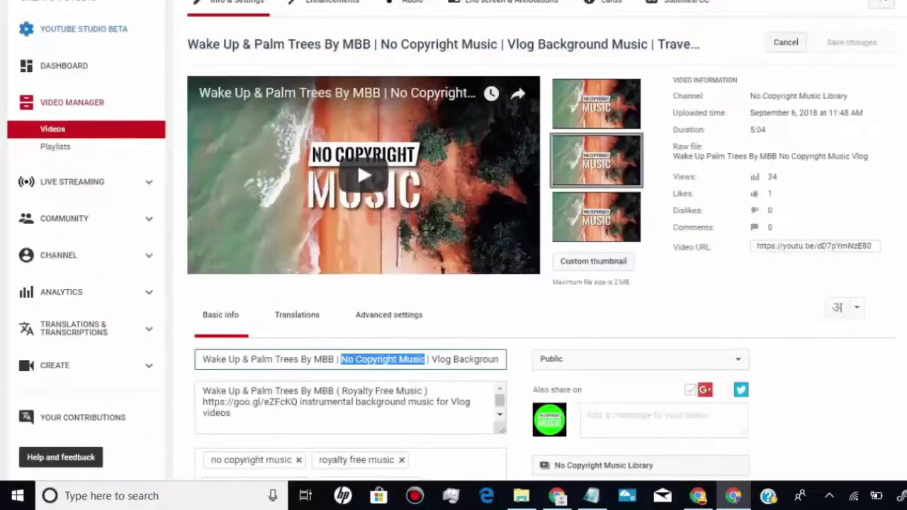
Return to the channel's video list and open the video's call-to-action overlay settings.
scroll(357, 162, "up", 2)
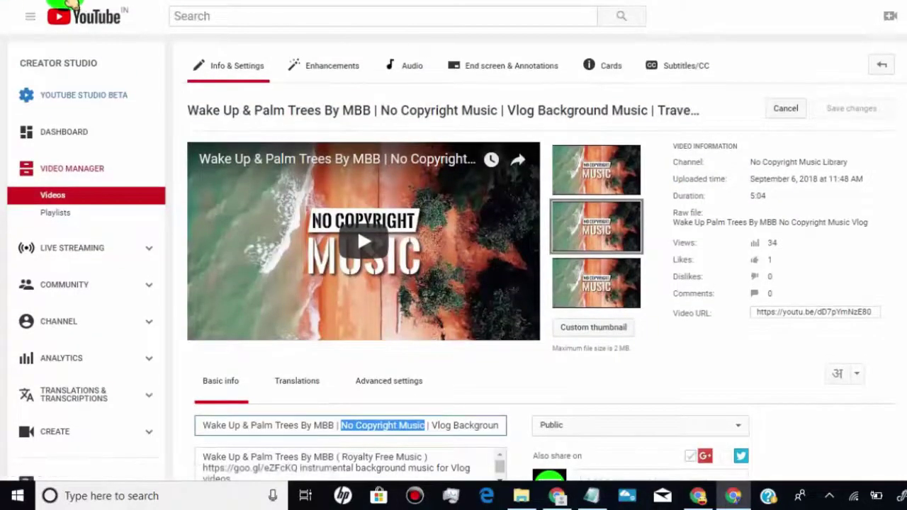
left_click(65, 195)
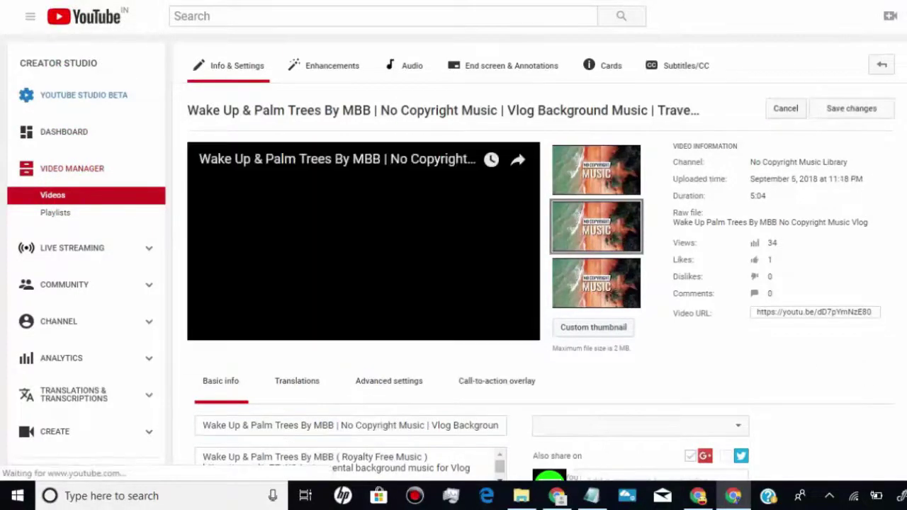
scroll(539, 241, "down", 1)
left_click(507, 318)
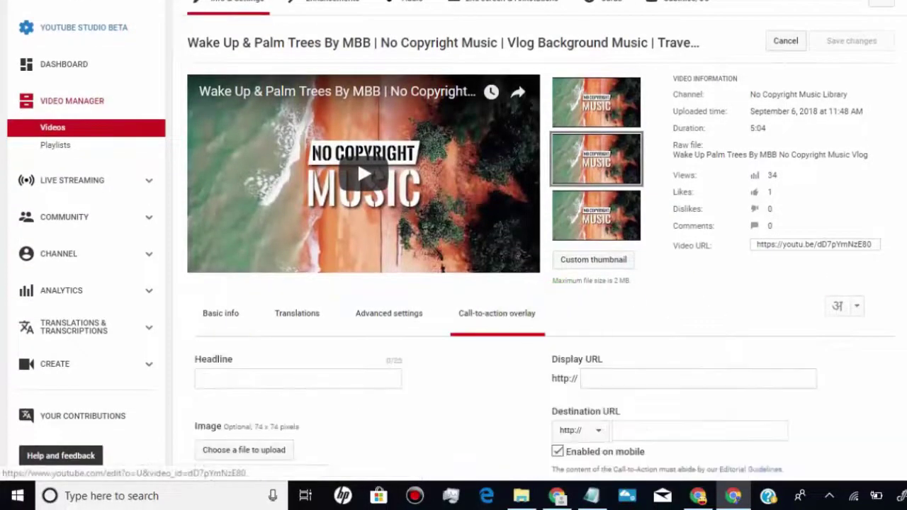
scroll(357, 161, "down", 2)
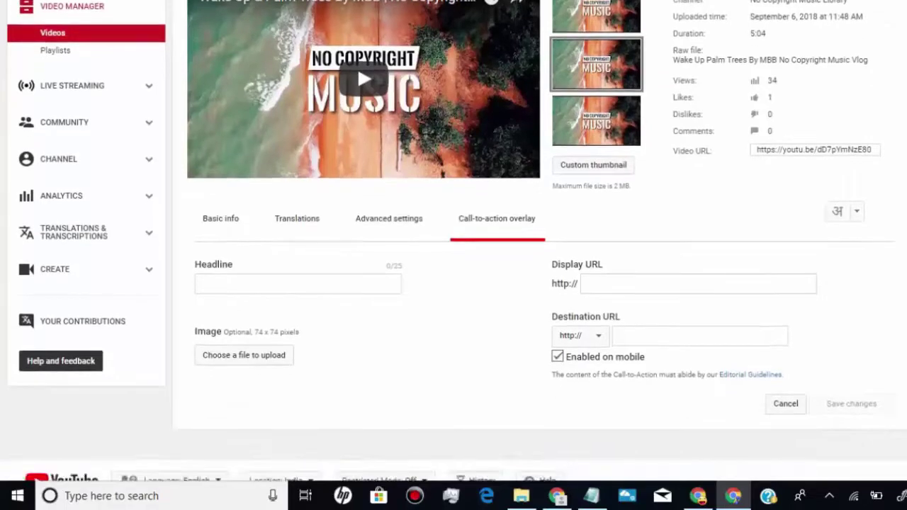
Set the overlay headline to 'Listen on Spotify' and the display URL to spotify.com/mbb.
left_click(227, 280)
key("ctrl+v")
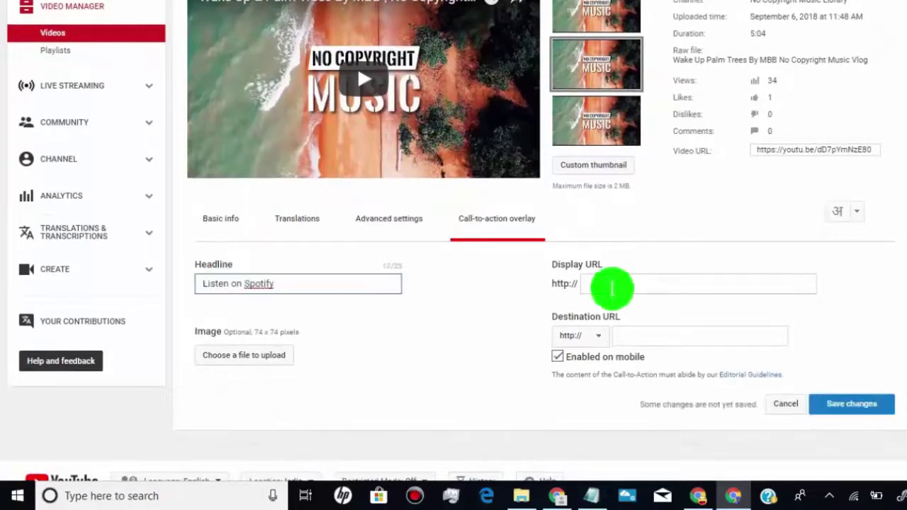
left_click(592, 496)
left_click_drag(5, 63, 587, 73)
key("ctrl+c")
left_click(733, 496)
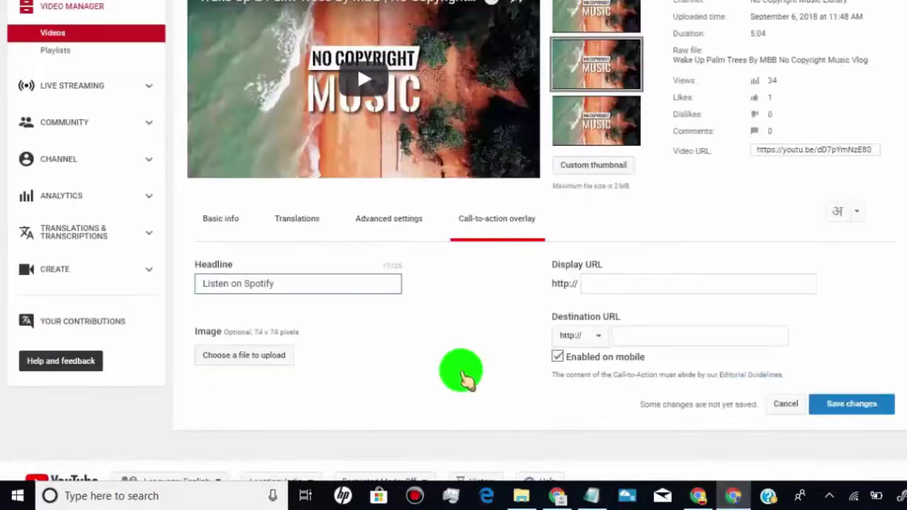
left_click(616, 282)
key("ctrl+v")
key("BackSpace")
key("BackSpace")
key("BackSpace")
key("BackSpace")
key("BackSpace")
key("BackSpace")
type("mbb")
Paste the Spotify track link as the overlay's destination URL.
left_click(652, 338)
left_click(642, 284)
key("BackSpace")
key("BackSpace")
key("BackSpace")
key("BackSpace")
key("BackSpace")
key("BackSpace")
key("BackSpace")
key("BackSpace")
left_click(634, 339)
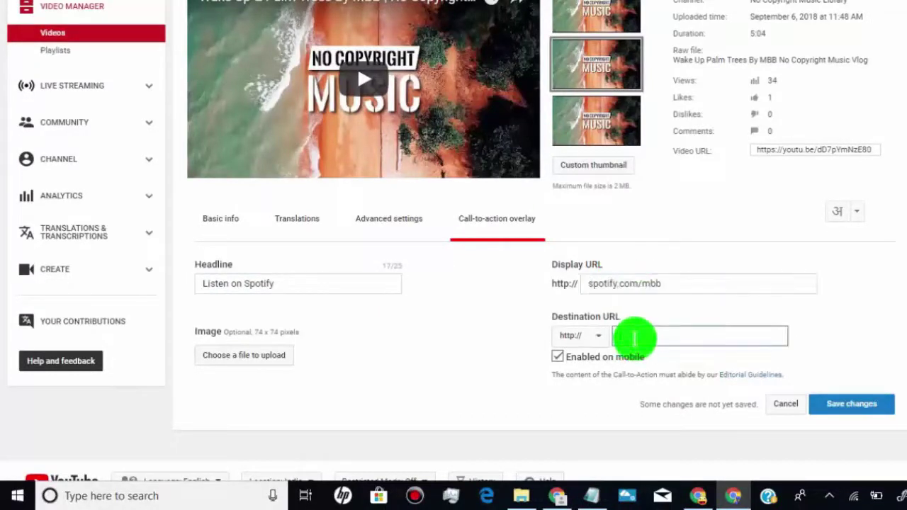
key("ctrl+v")
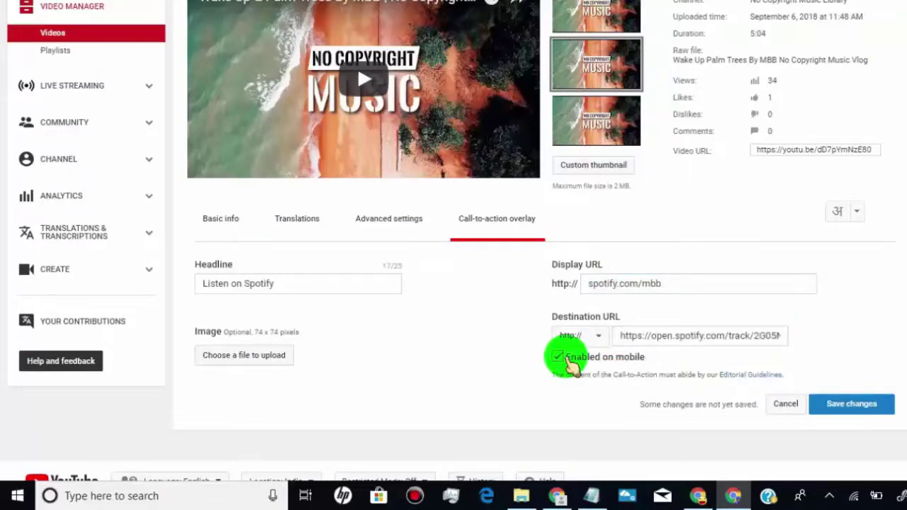
Add CTA S.jpg from the Desktop as the overlay image, save, and select the video's link.
left_click(244, 355)
left_click(40, 57)
left_click(462, 172)
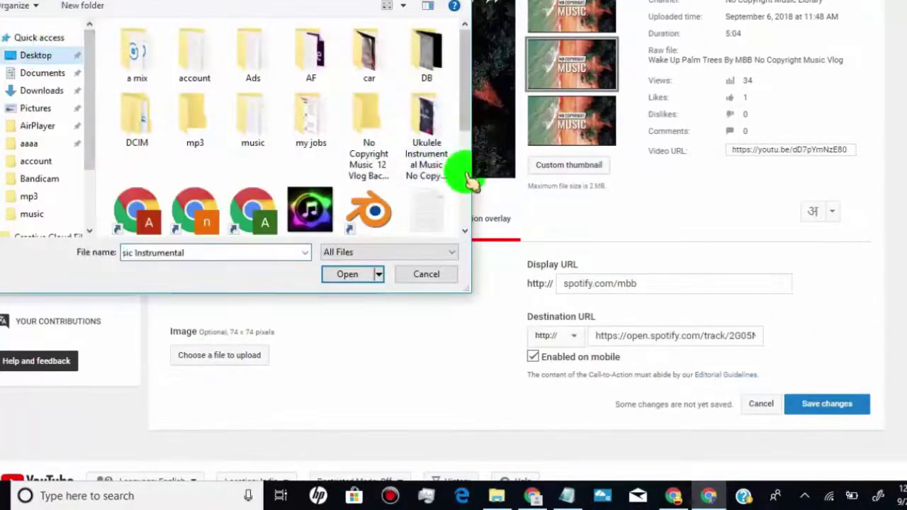
left_click(136, 134)
left_click(348, 275)
left_click(347, 275)
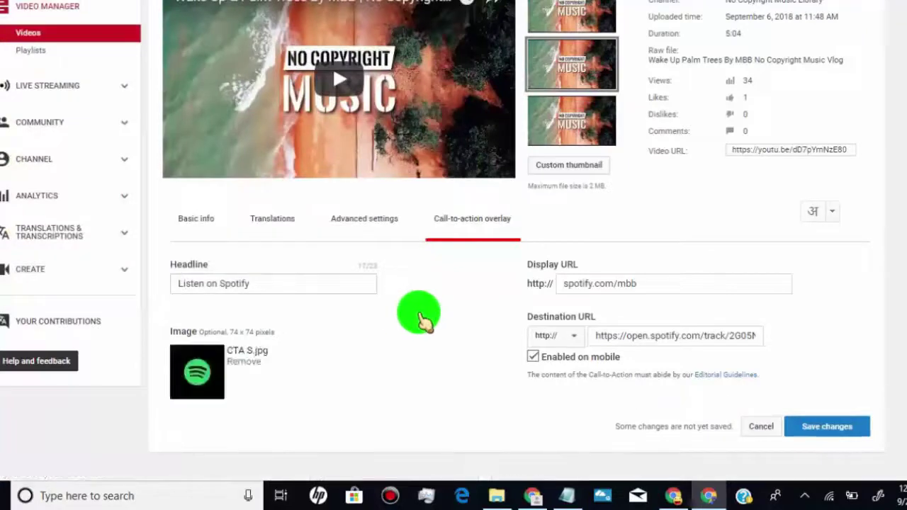
left_click(844, 429)
scroll(814, 354, "up", 2)
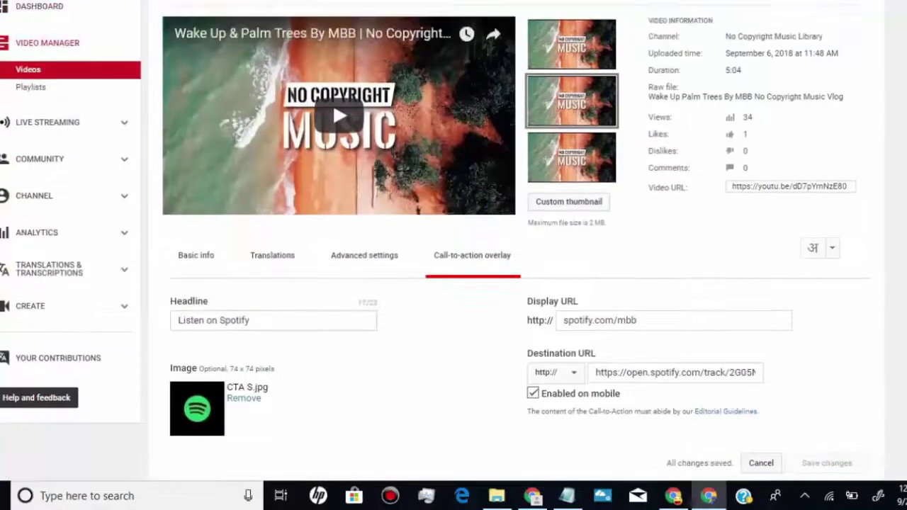
left_click(775, 248)
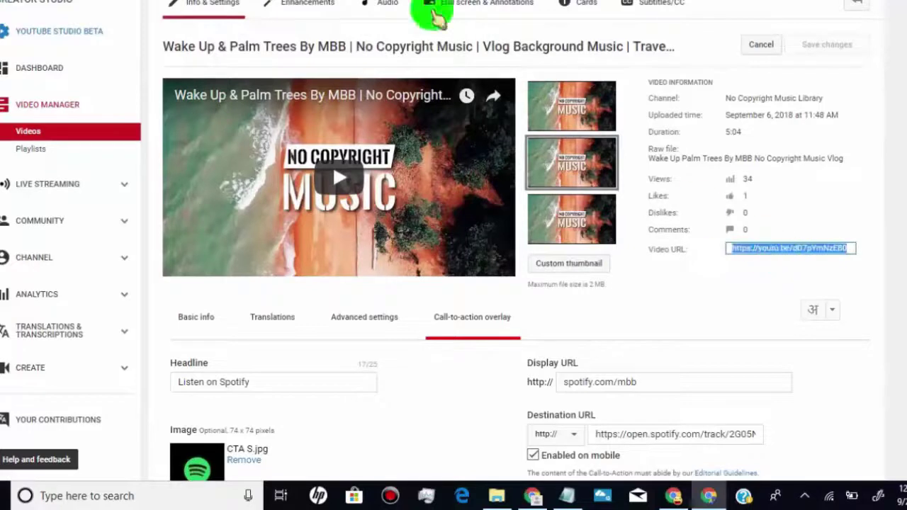
Load the copied youtu.be video link in a new Chrome tab.
key("ctrl+t")
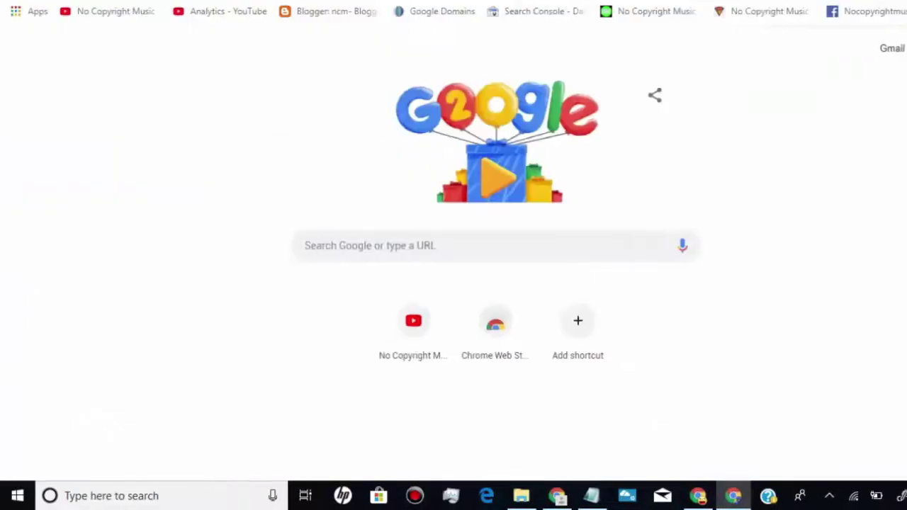
key("ctrl+v")
key("Return")
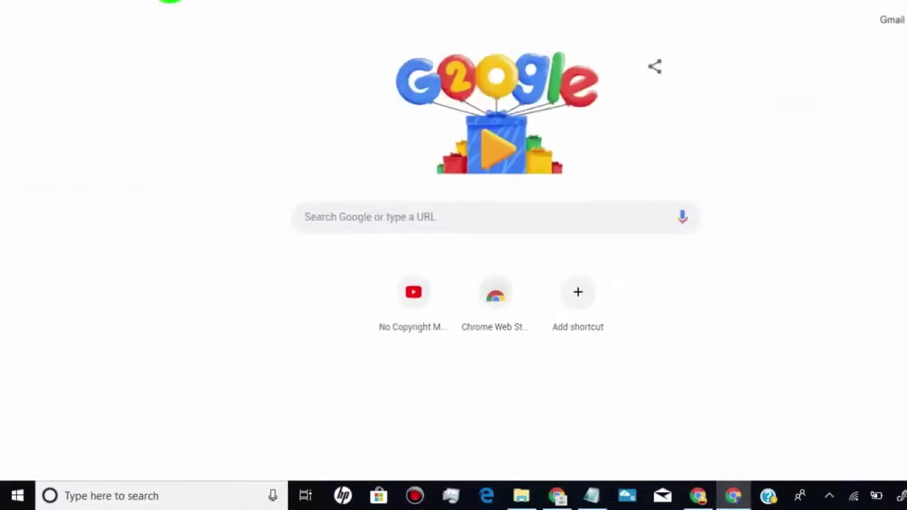